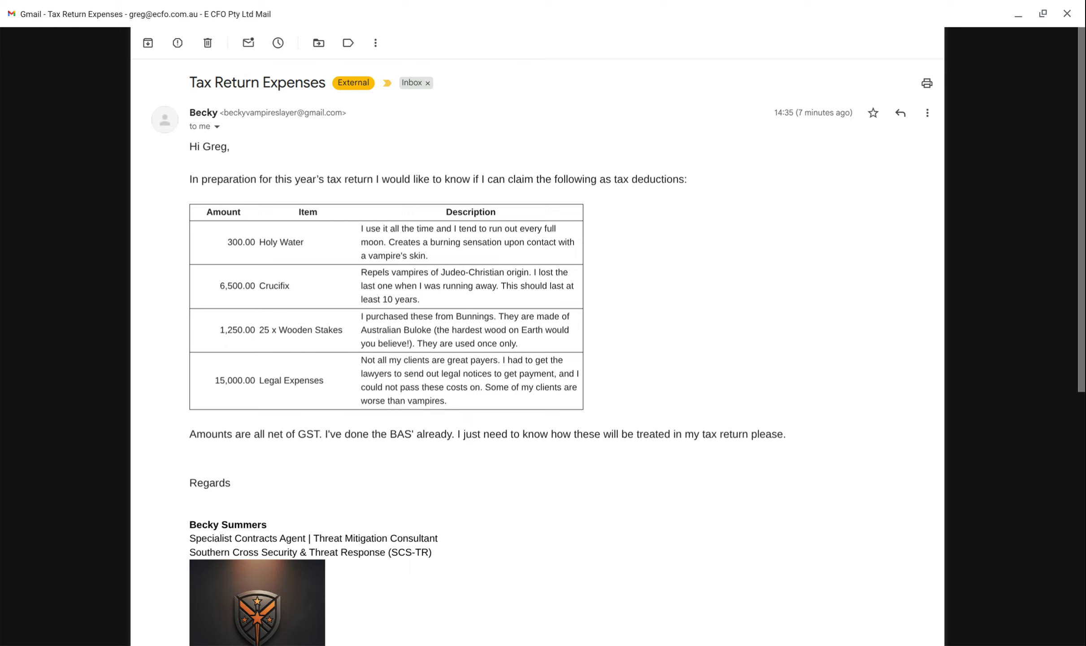
Generate an AI reply to the client's tax expenses email, asking for a friendly, jargon free email that addresses each item individually.
scroll(489, 524, "down", 5)
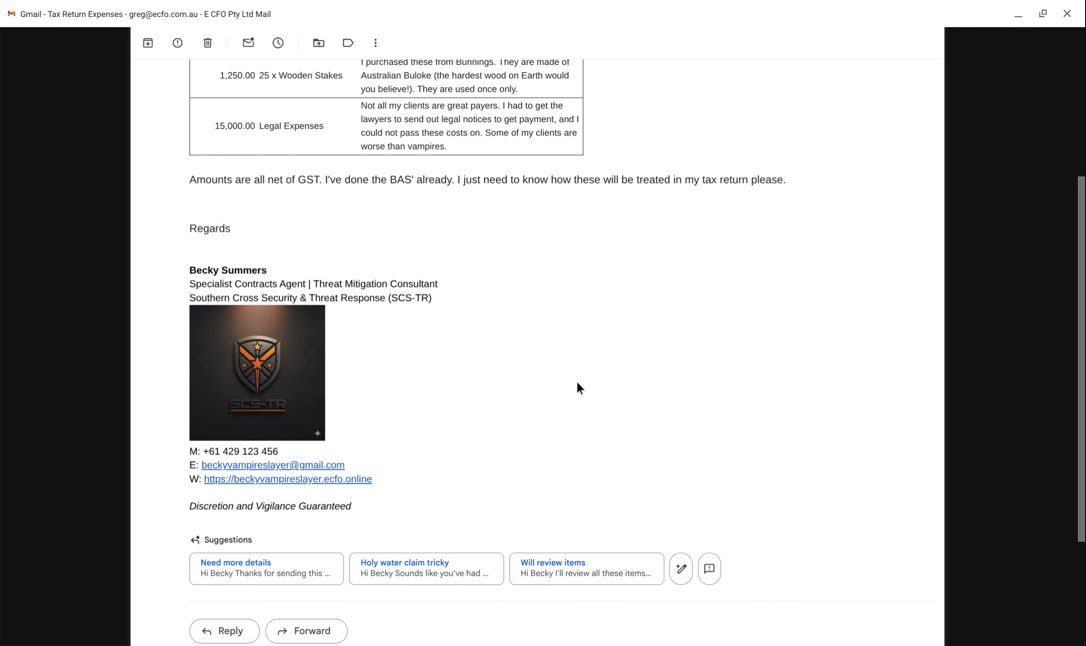
scroll(577, 383, "up", 5)
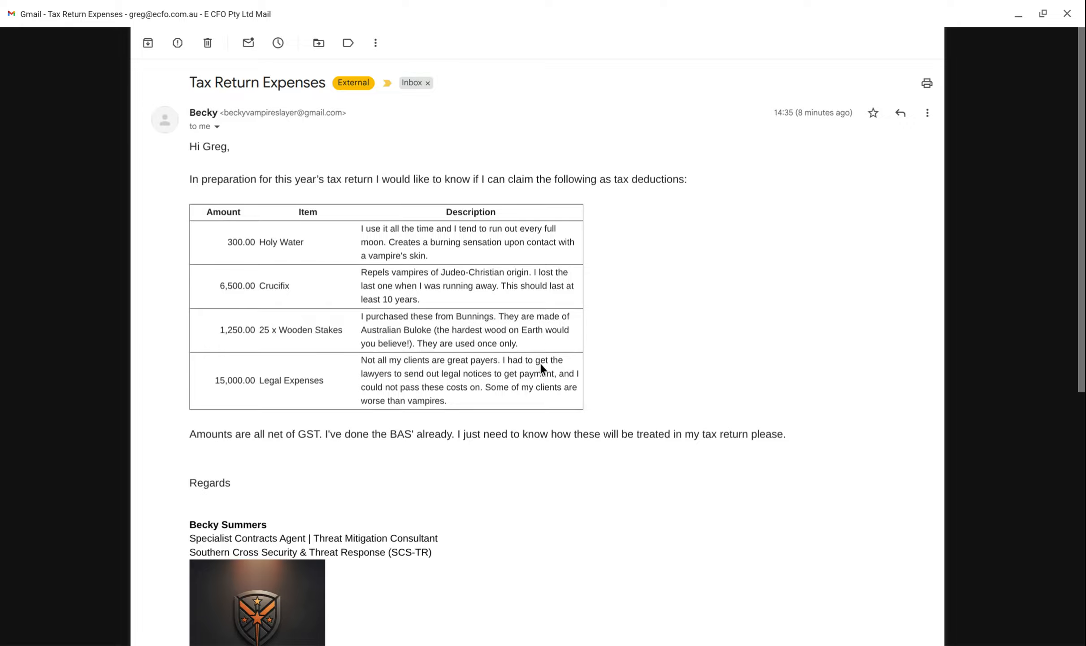
scroll(538, 369, "down", 8)
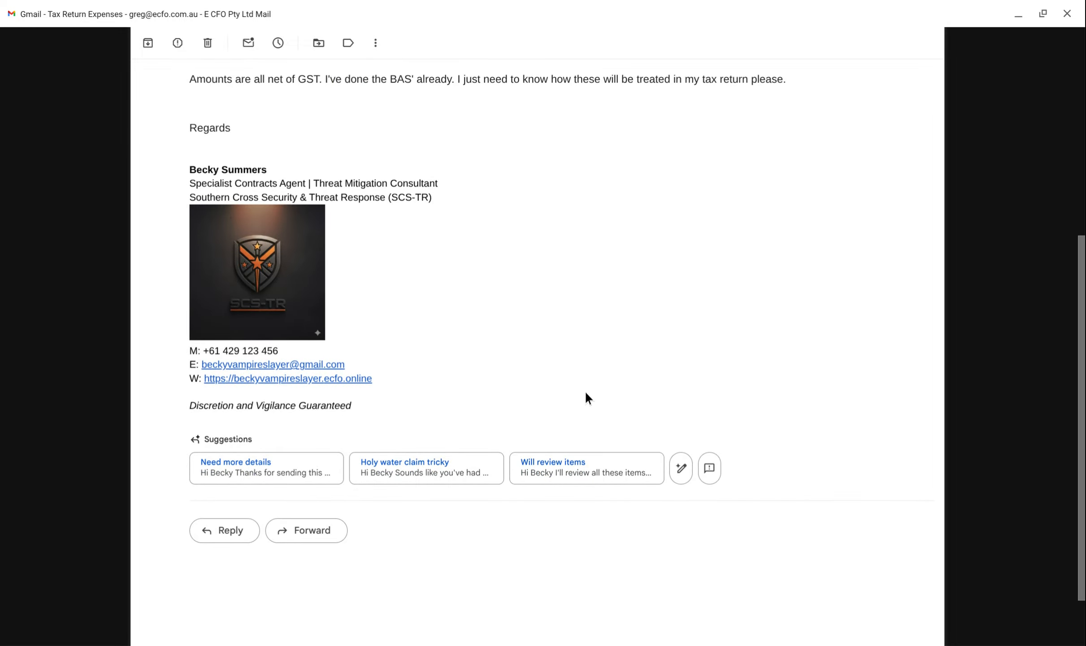
left_click(679, 482)
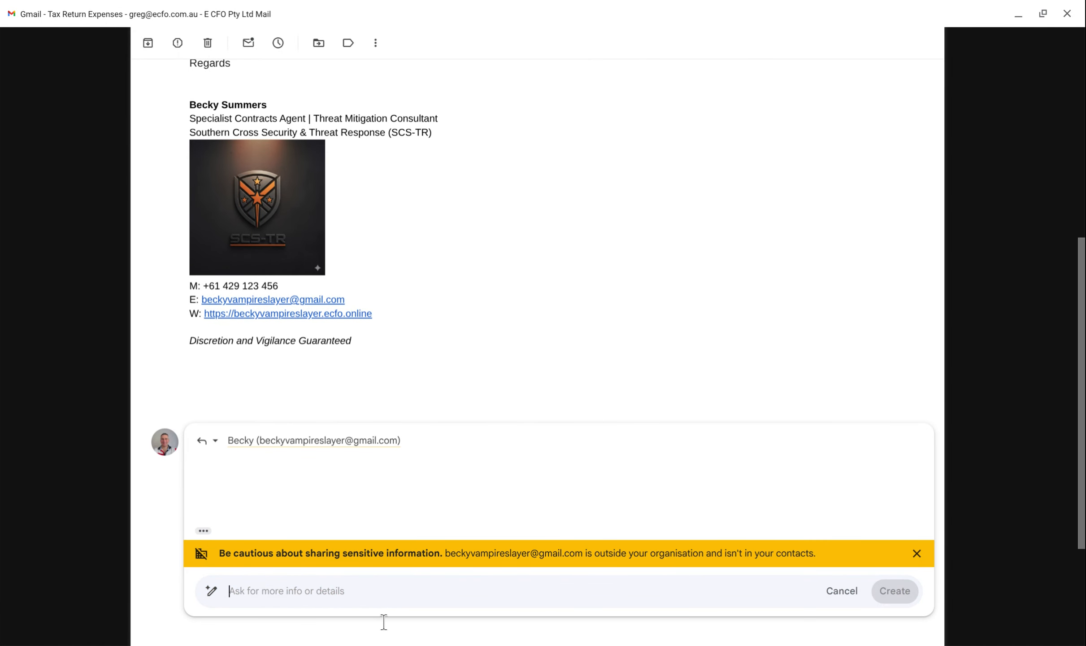
type("draft a ")
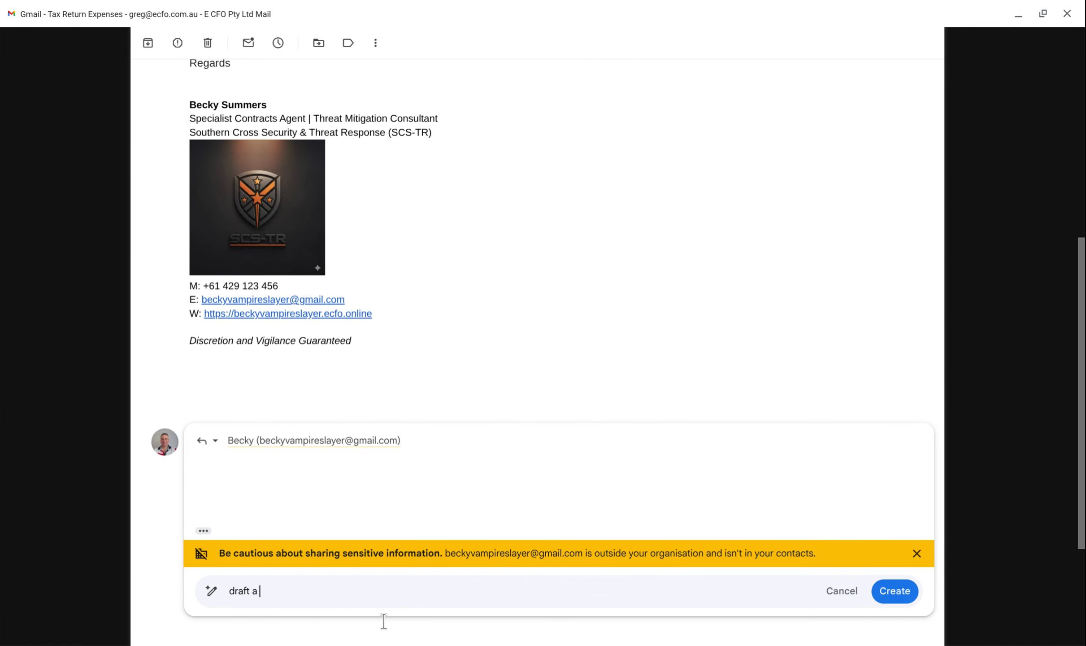
type("reply to Becky using fri")
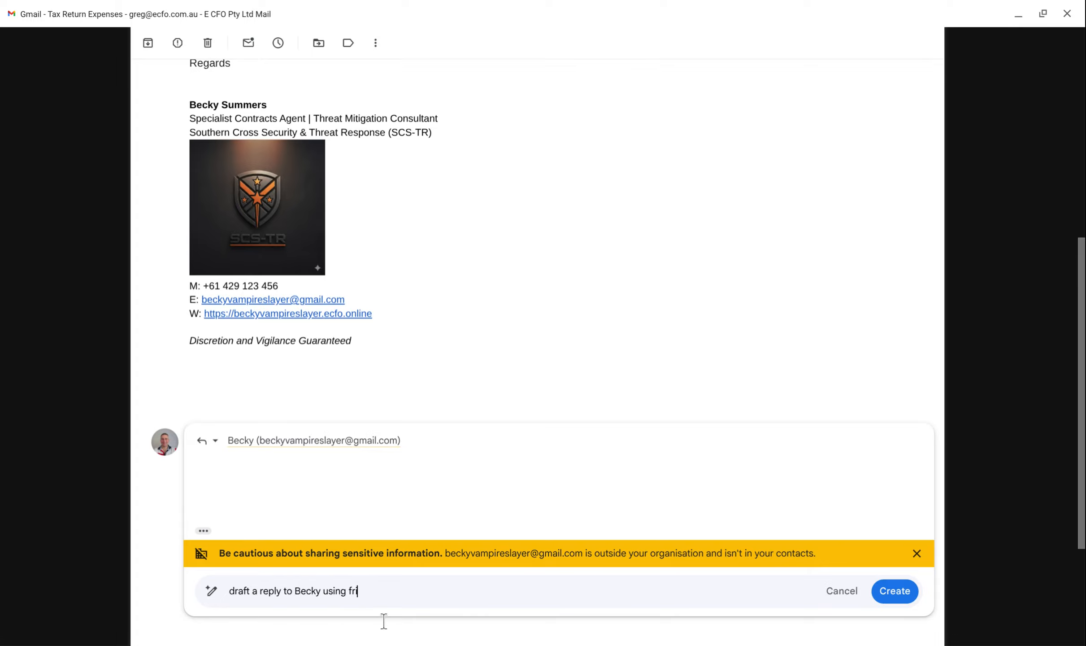
type("endly, jargon free email. A")
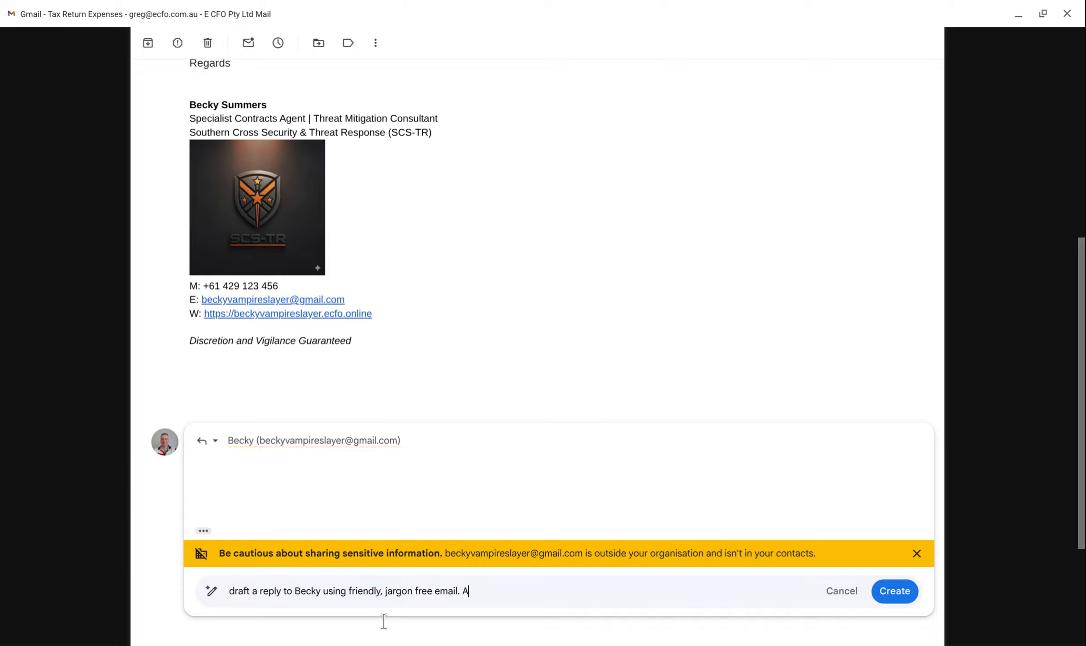
type("ddress each item individually")
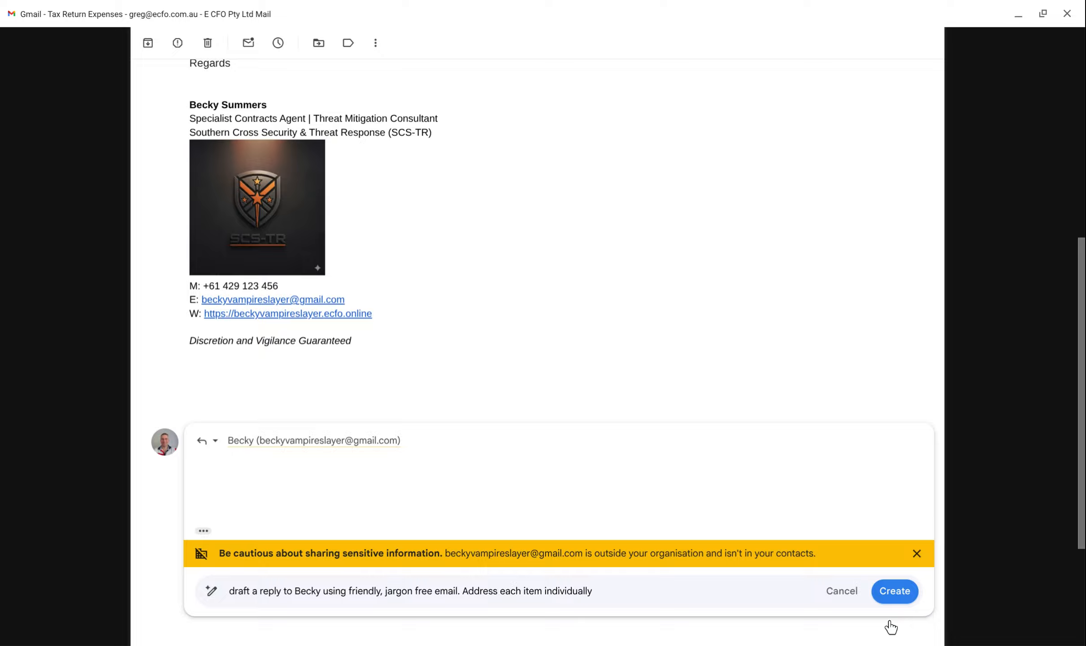
left_click(891, 601)
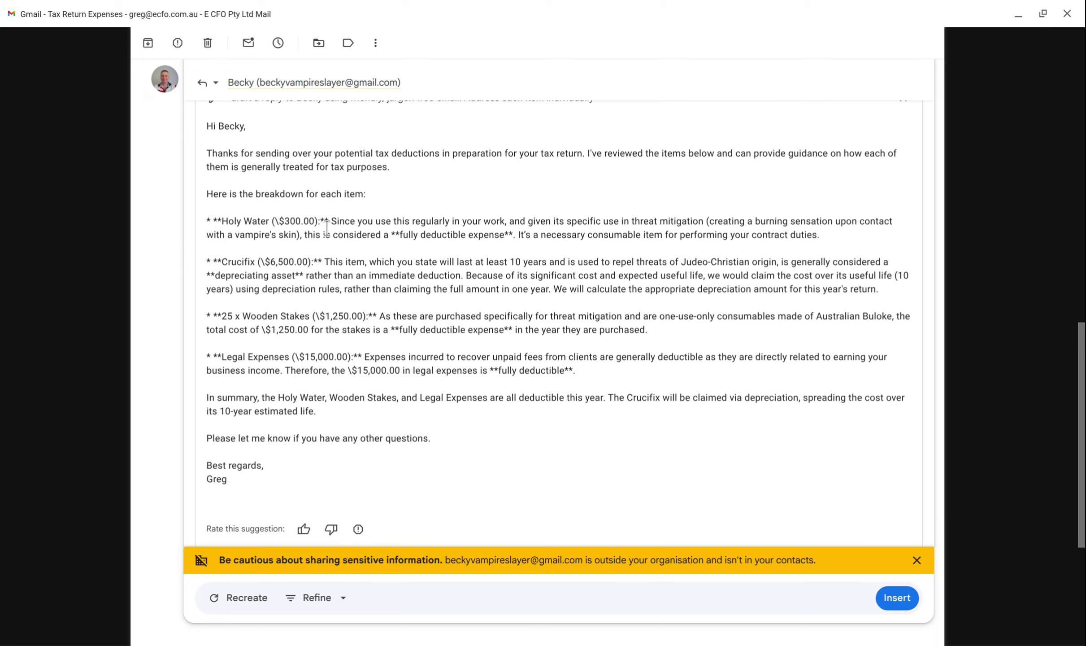
Review the generated reply draft and refine it with the Formalise option.
left_click_drag(217, 223, 222, 223)
left_click(324, 238)
scroll(237, 253, "down", 3)
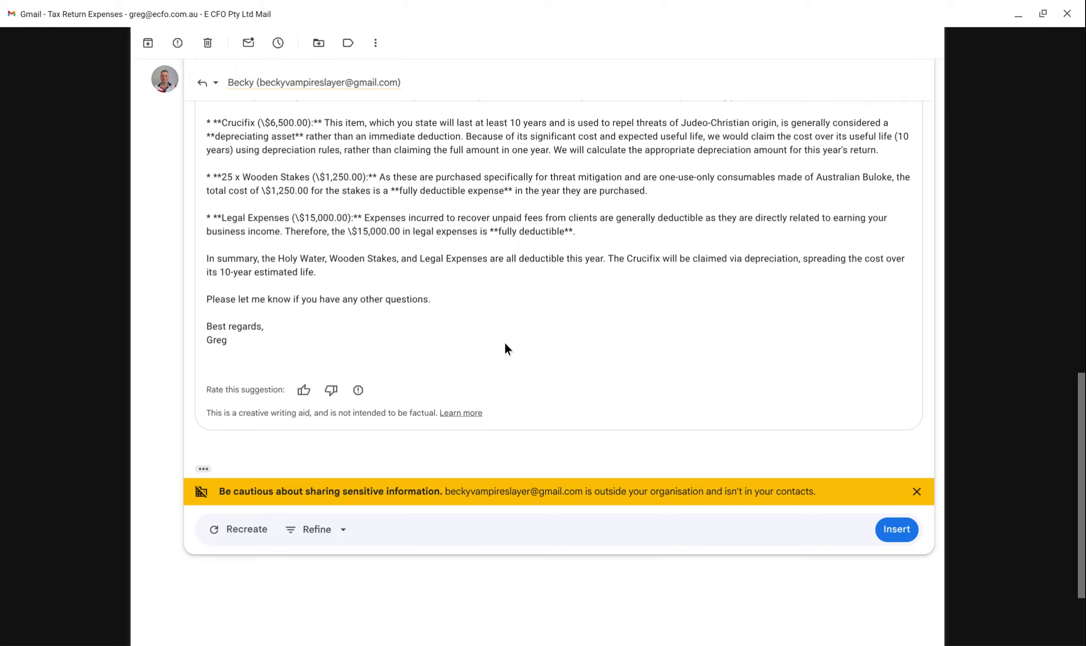
scroll(315, 482, "up", 2)
scroll(310, 386, "up", 4)
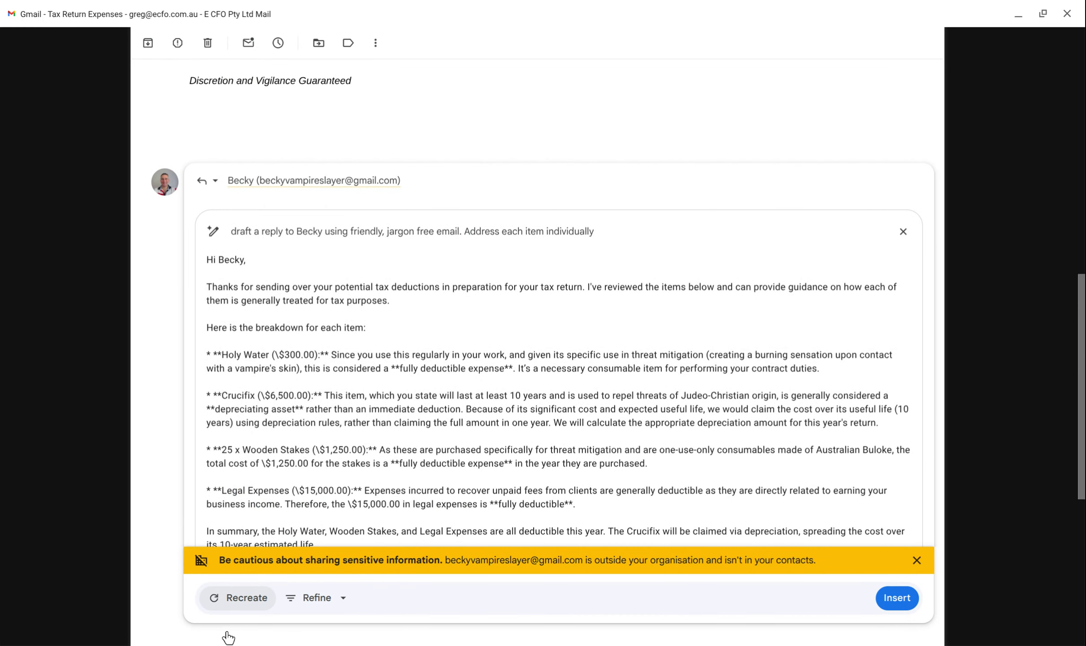
left_click(316, 601)
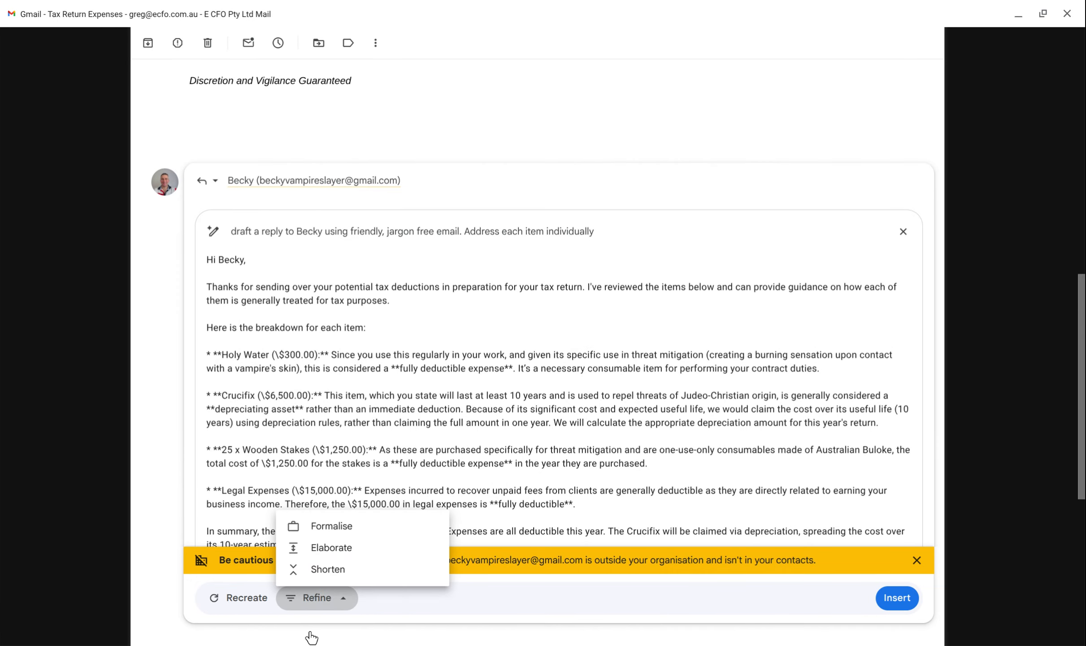
left_click(335, 527)
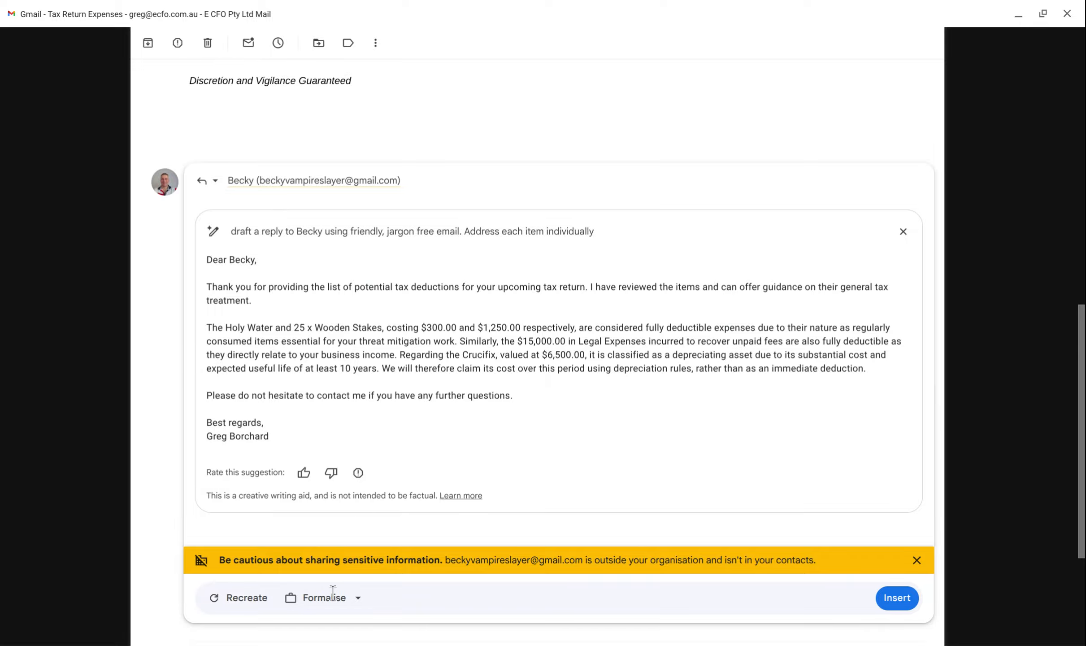
Refine the reply draft with the Elaborate option and read through the new version.
left_click(319, 597)
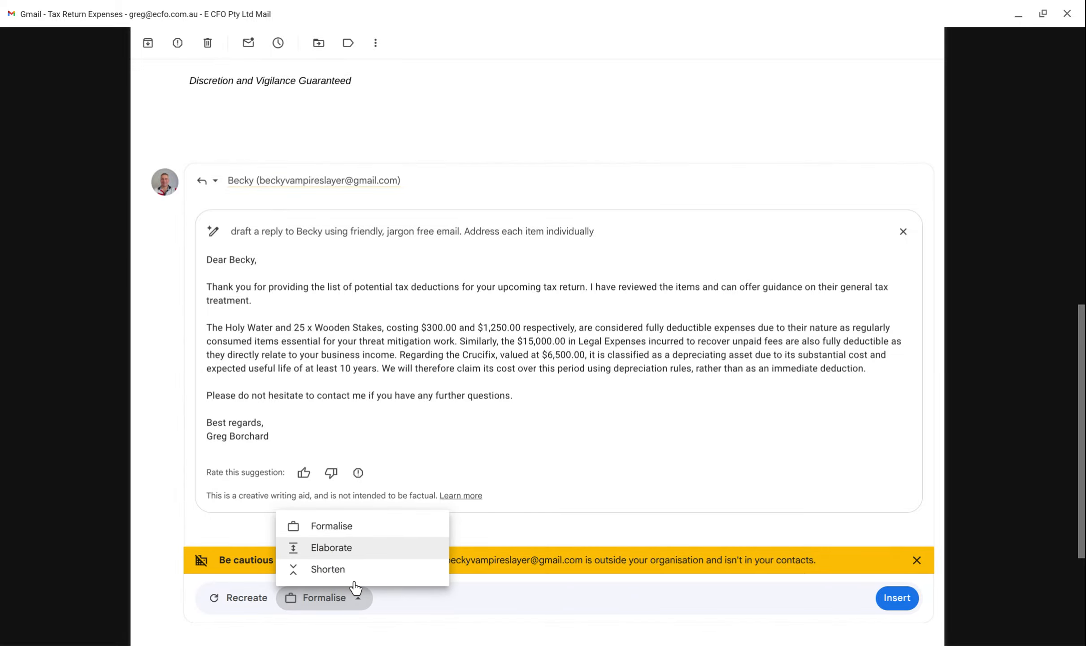
left_click(362, 548)
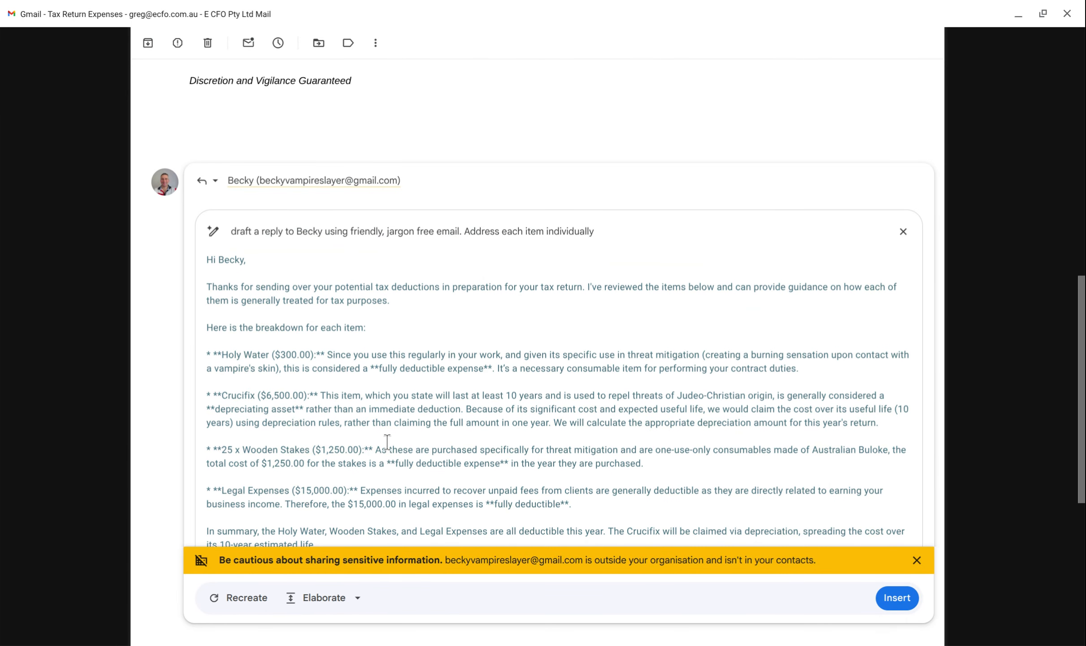
scroll(381, 446, "down", 3)
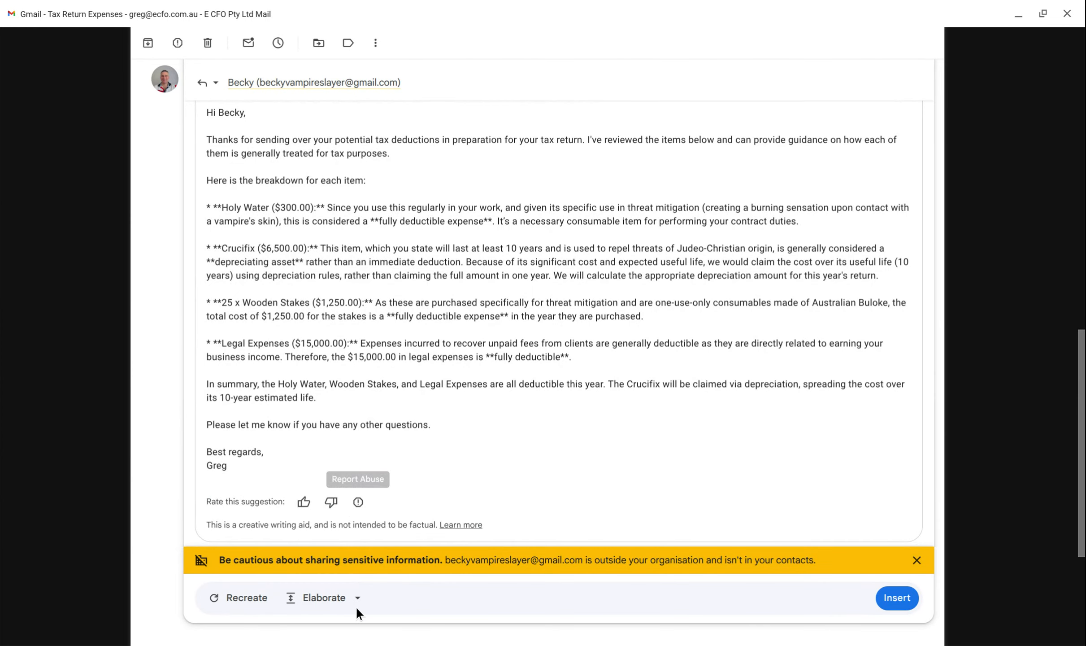
Refine the reply draft with the Shorten option and insert it into the email reply.
left_click(351, 599)
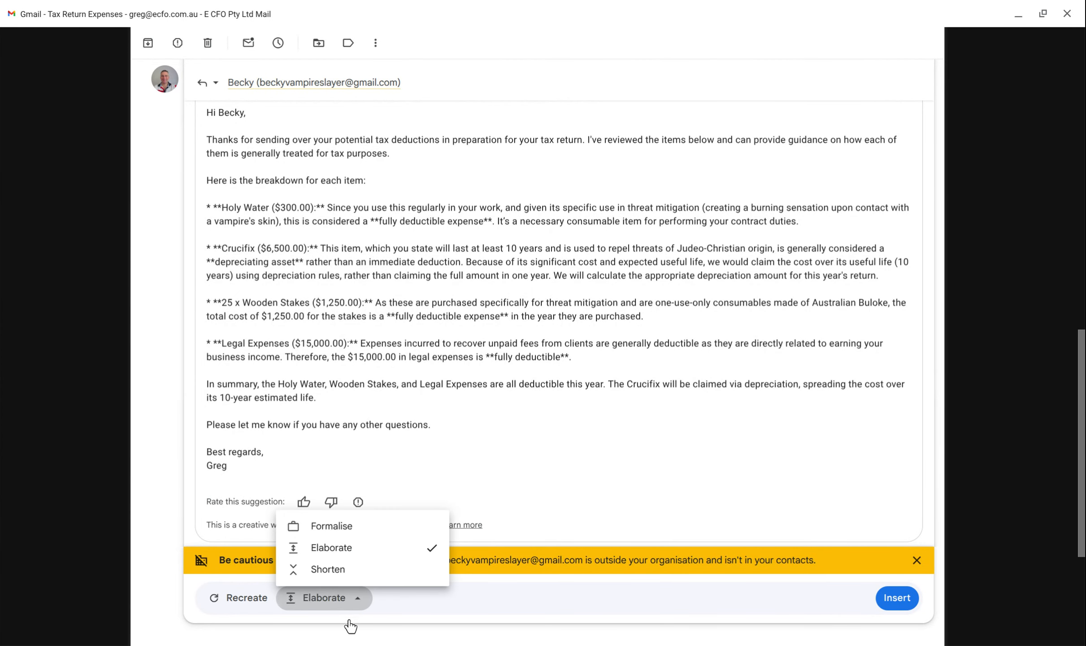
left_click(314, 567)
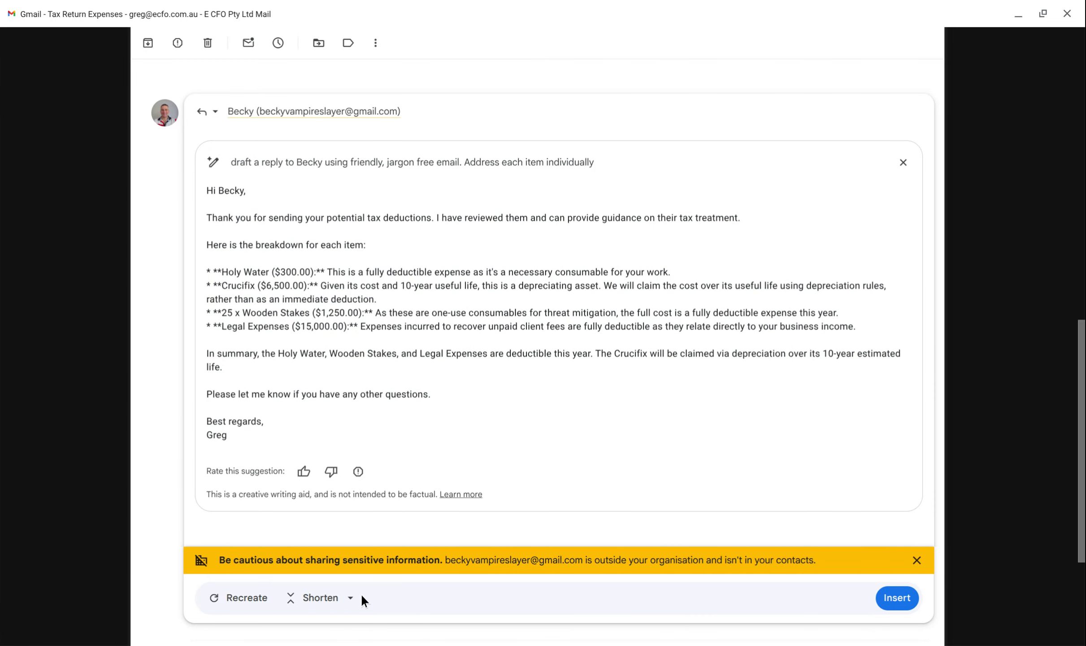
left_click(897, 597)
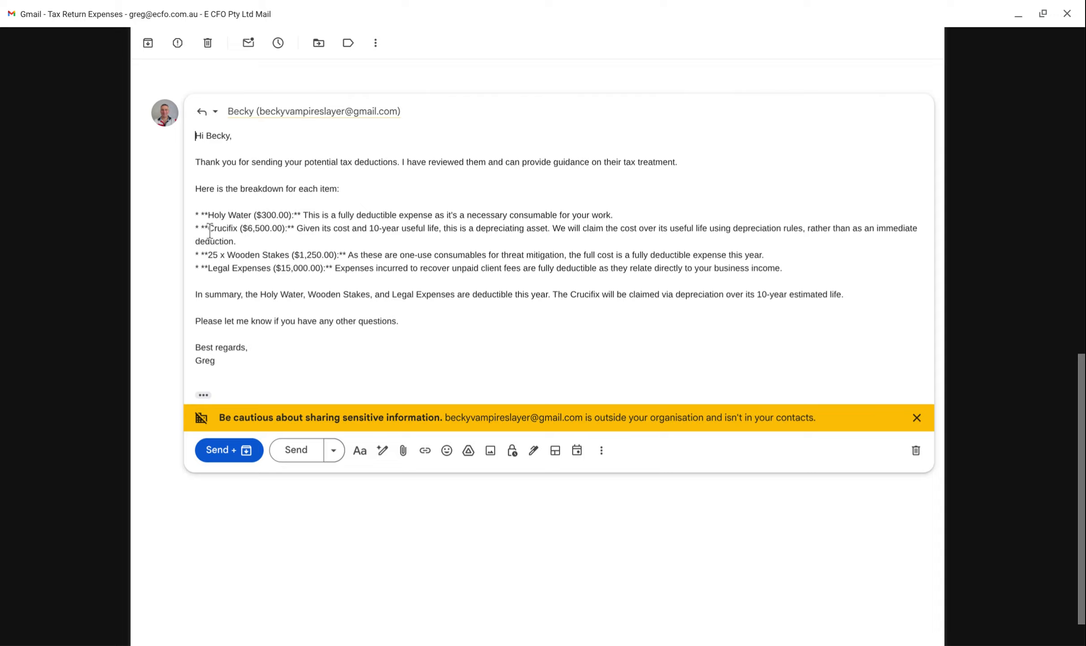
Bold the "Holy Water ($300.00):" heading and remove the double asterisks around it.
key("BackSpace")
key("BackSpace")
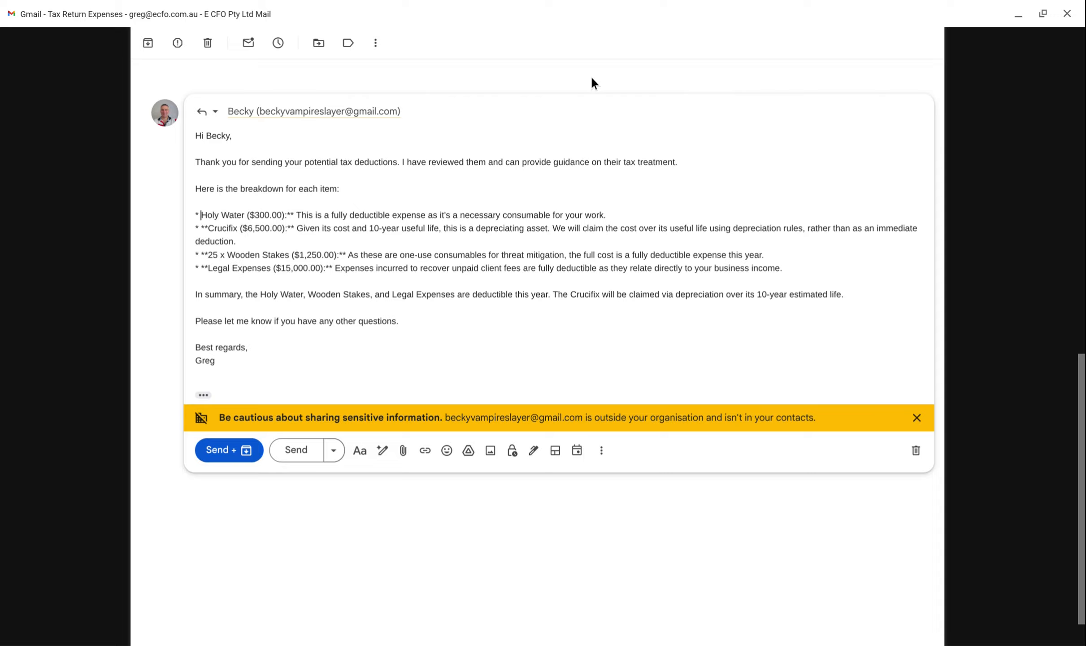
key("shift+Right")
key("shift+Right")
key("shift+Right")
key("shift+Right")
key("shift+Right")
key("shift+Right")
key("shift+Right")
key("shift+Right")
key("shift+Right")
key("shift+Right")
key("shift+Right")
key("shift+Right")
key("shift+Right")
key("shift+Right")
key("shift+Right")
key("shift+Right")
key("shift+Right")
key("shift+Right")
key("shift+Right")
key("shift+Right")
key("ctrl+b")
key("Right")
key("Delete")
key("Delete")
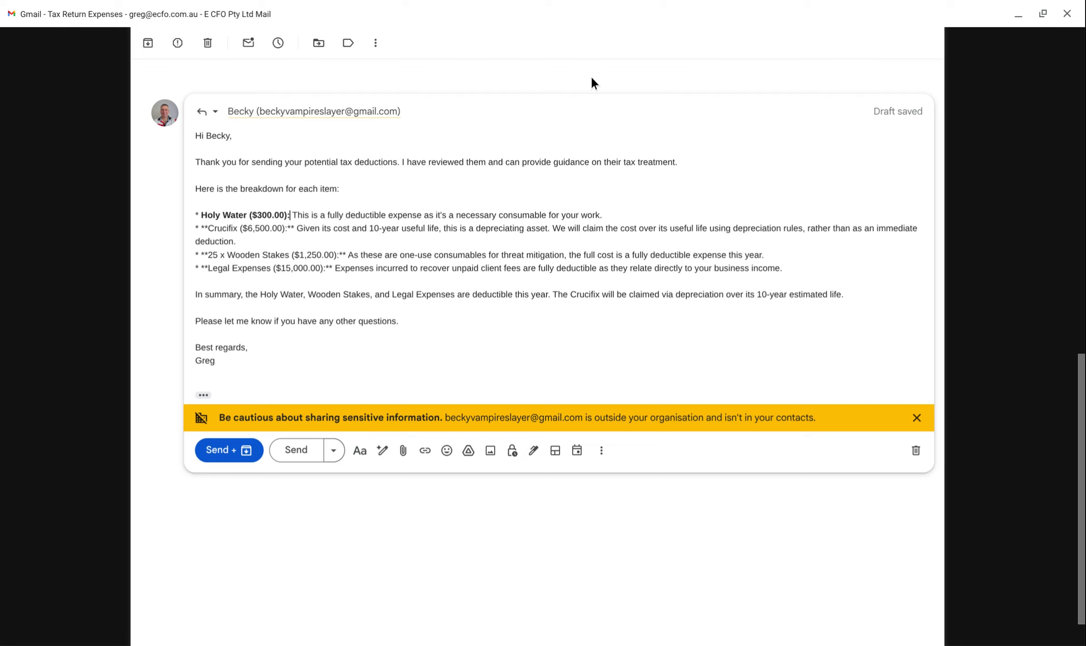
Format the Holy Water line as a bulleted list item and remove its leading asterisk.
key("Down")
key("Down")
left_click(197, 215)
left_click(601, 450)
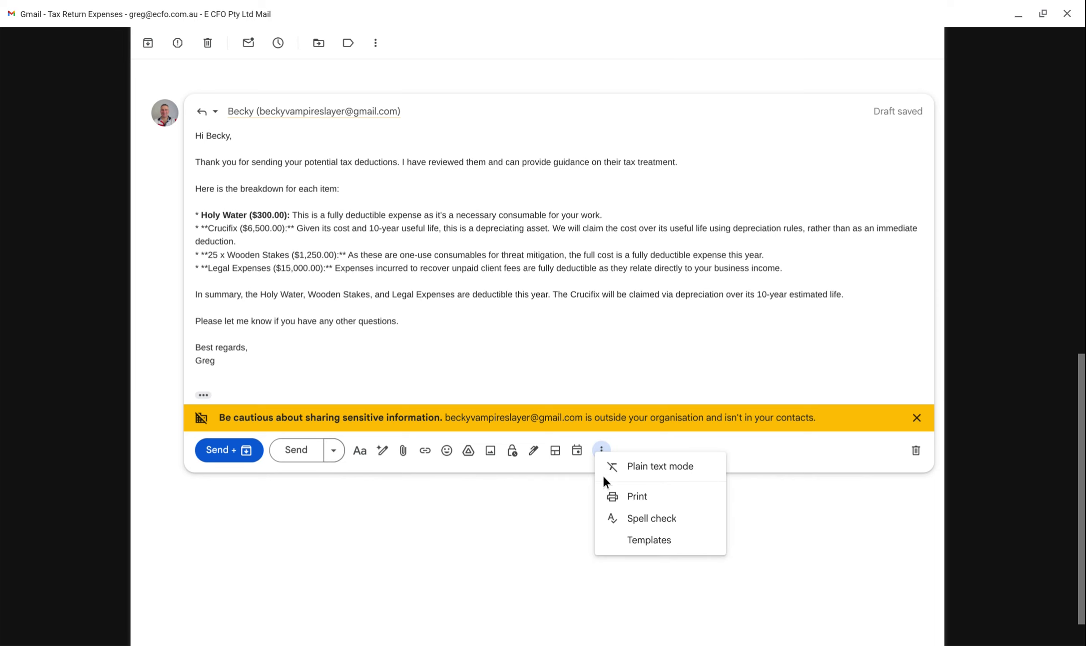
left_click(489, 576)
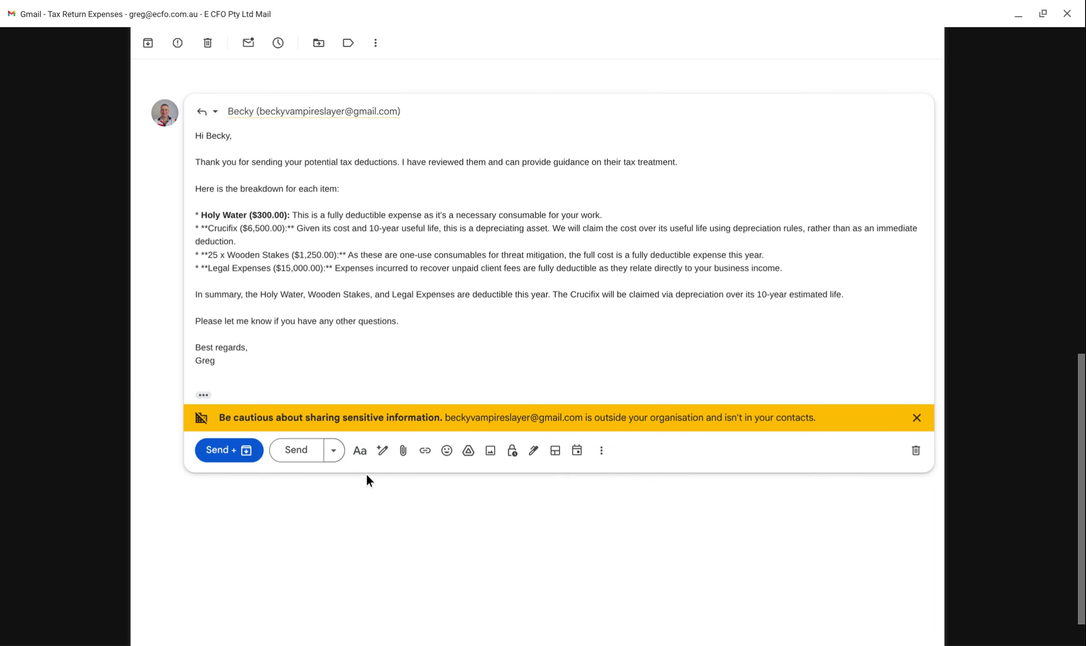
left_click(359, 451)
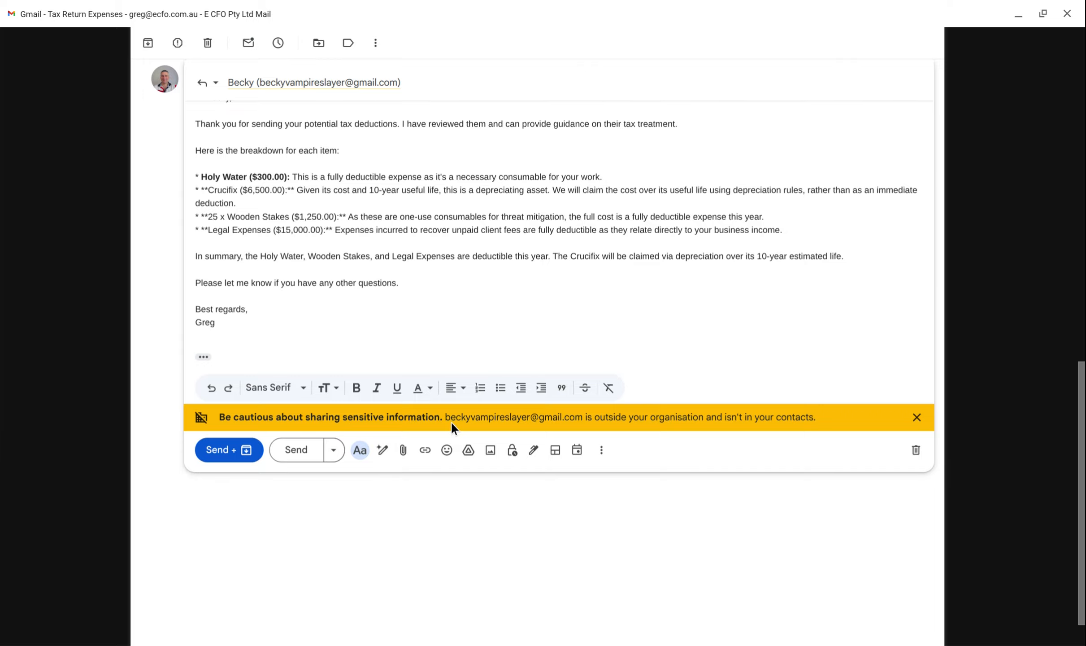
left_click(500, 387)
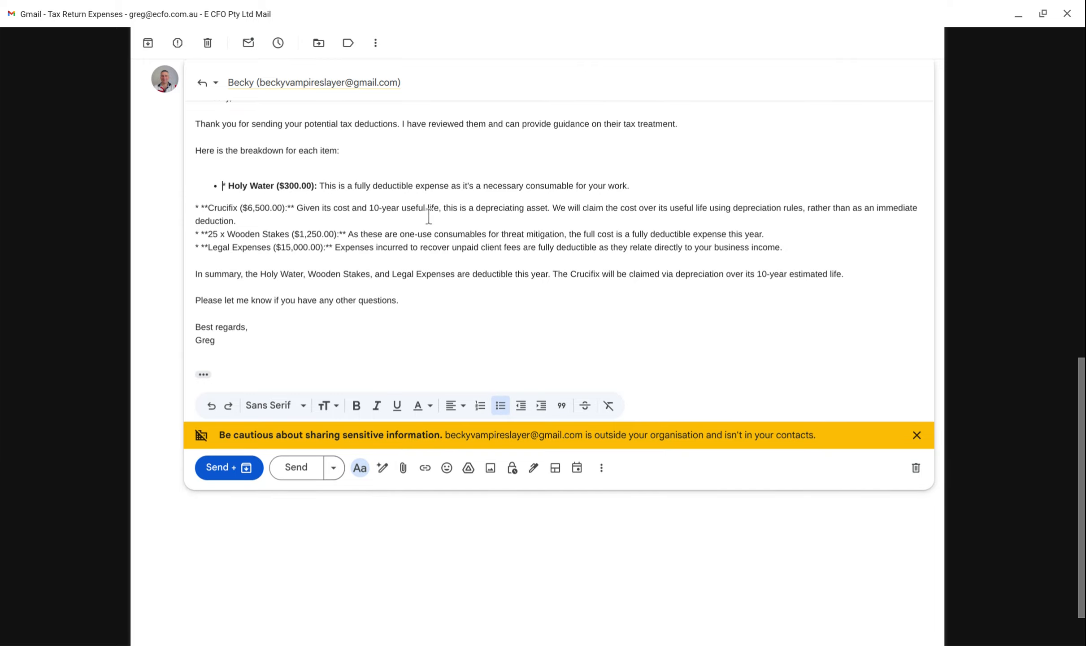
key("Delete")
key("Delete")
Make the Crucifix line a second bullet with "Crucifix ($6,500.00)" in bold and its asterisks removed.
key("Delete")
key("Delete")
key("Delete")
key("Delete")
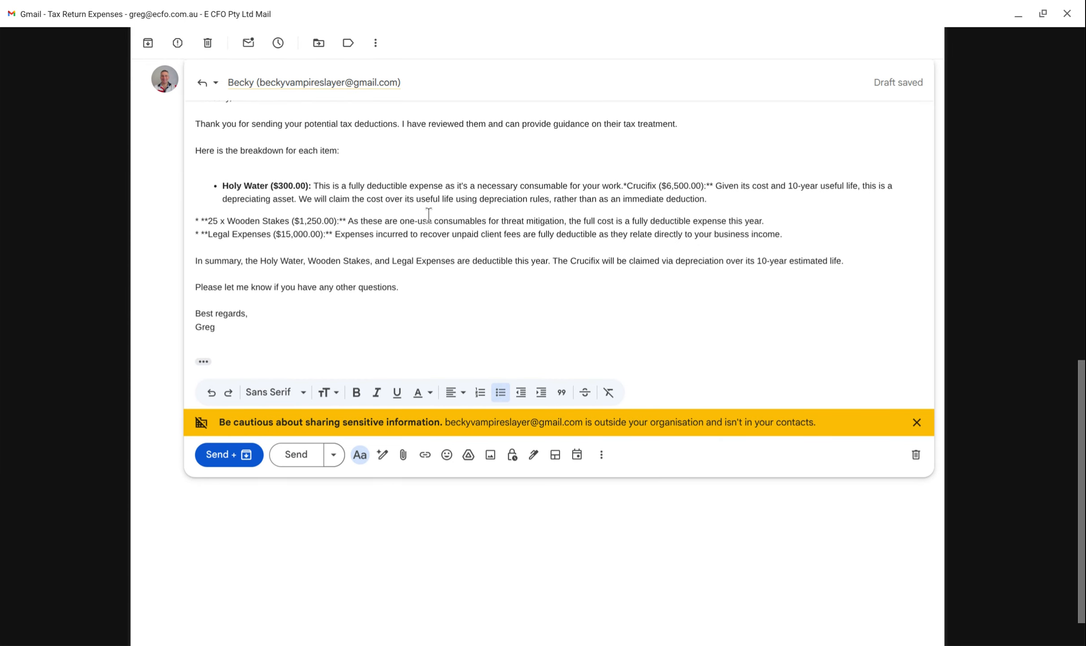
key("Return")
key("Delete")
key("ctrl+shift+Right")
key("ctrl+shift+Right")
key("ctrl+shift+Right")
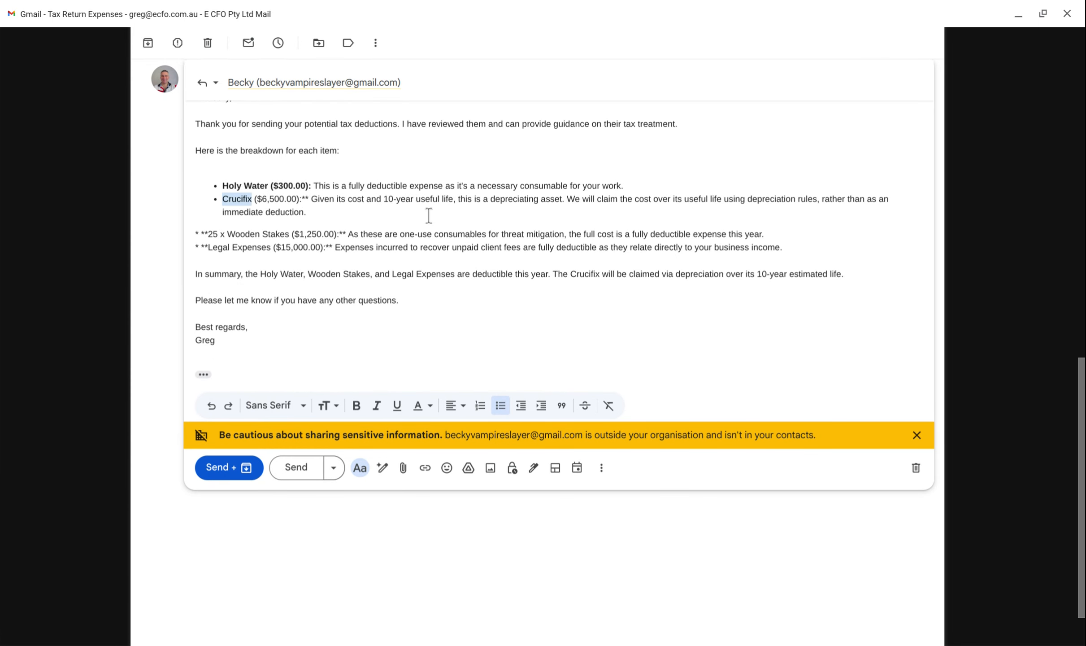
key("ctrl+b")
key("Right")
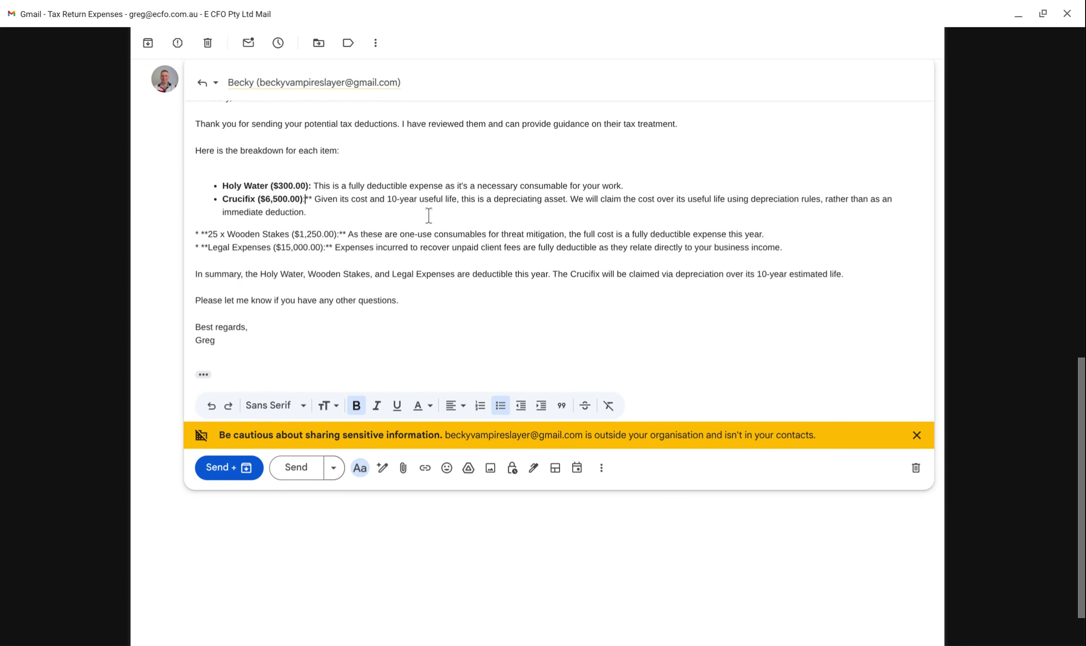
key("Delete")
key("Delete")
Make the Wooden Stakes line a third bullet with "25 x Wooden Stakes ($1,250.00):" in bold and its asterisks removed.
key("Down")
key("Delete")
key("Delete")
key("Delete")
key("Delete")
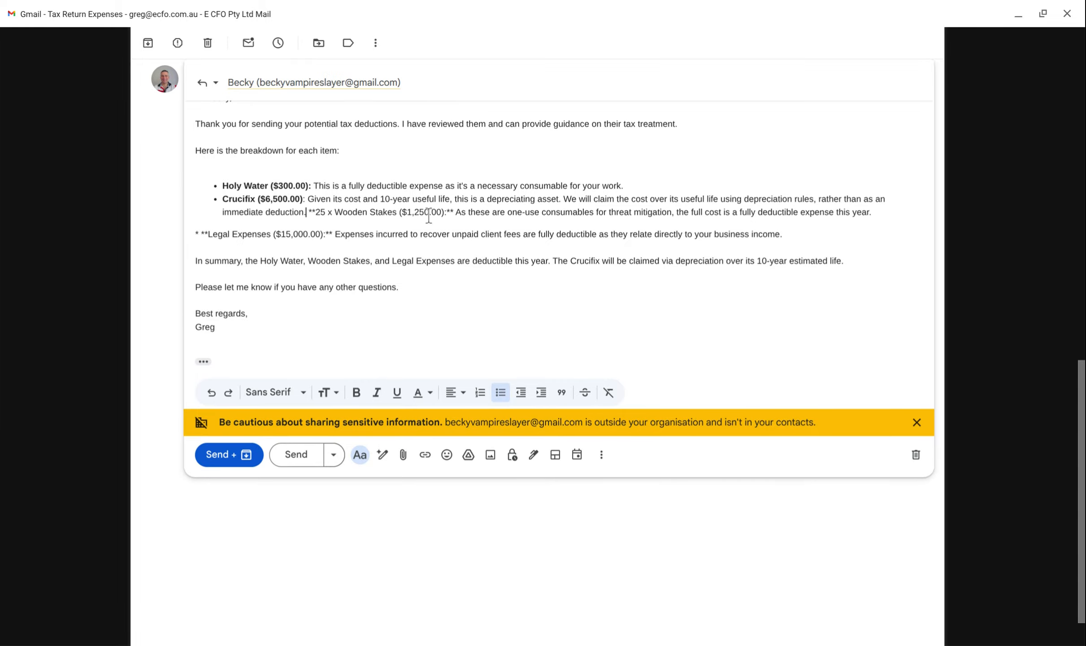
key("Delete")
key("ctrl+shift+Right")
key("ctrl+shift+Right")
key("ctrl+shift+Right")
key("ctrl+shift+Right")
key("ctrl+shift+Right")
key("ctrl+shift+Right")
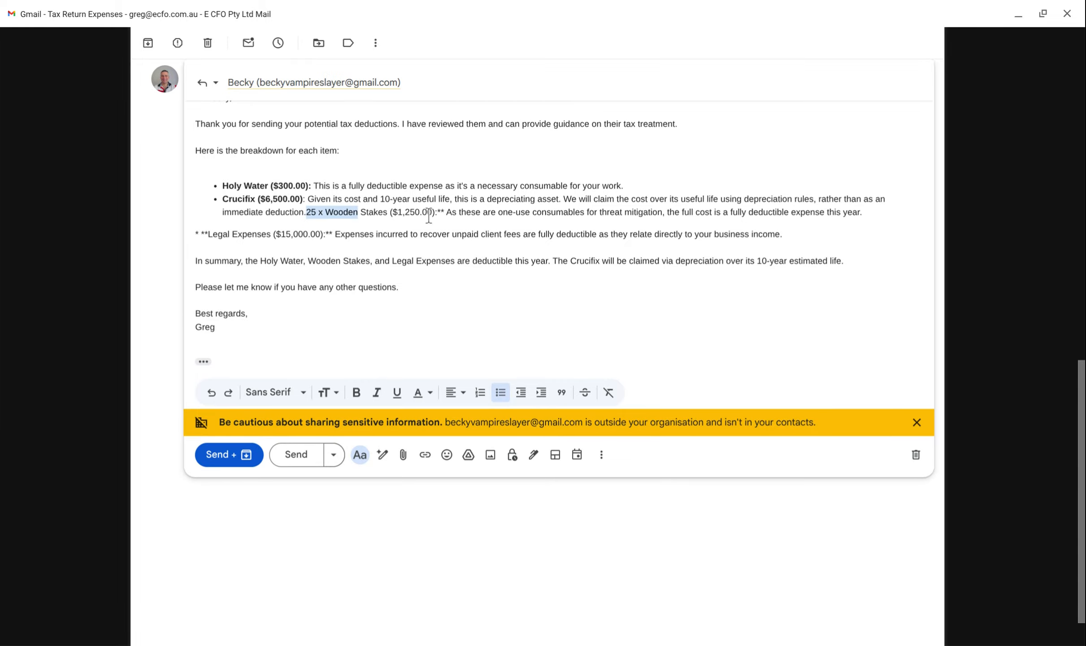
key("shift+Left")
key("shift+Left")
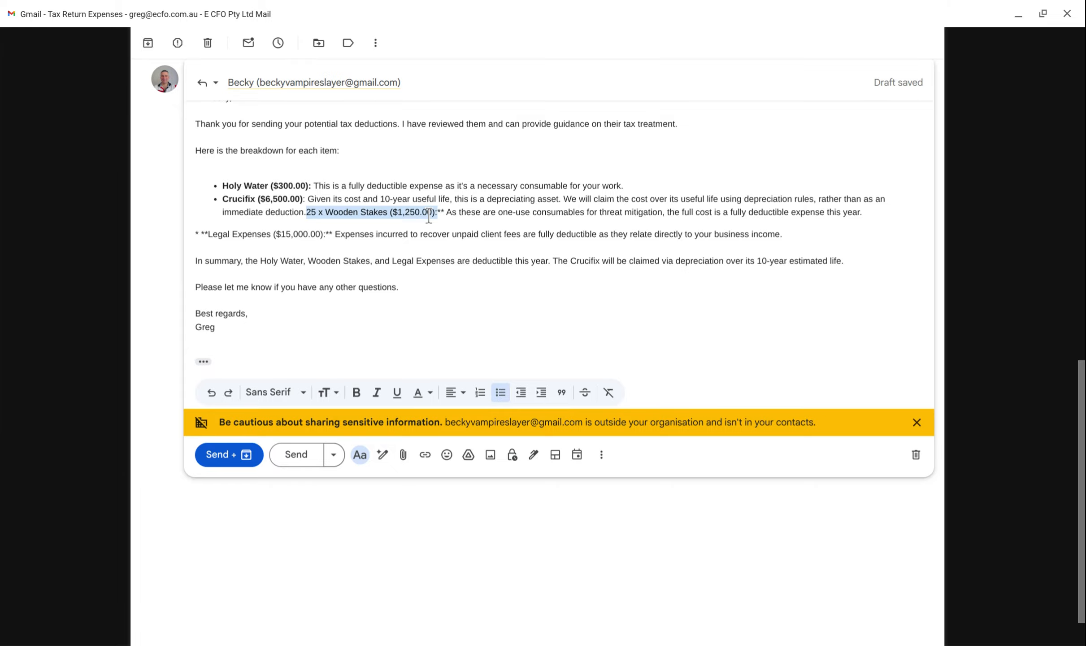
key("ctrl+b")
key("Right")
key("Delete")
key("Delete")
key("ctrl+Left")
key("ctrl+Left")
key("ctrl+Left")
key("ctrl+Left")
key("Return")
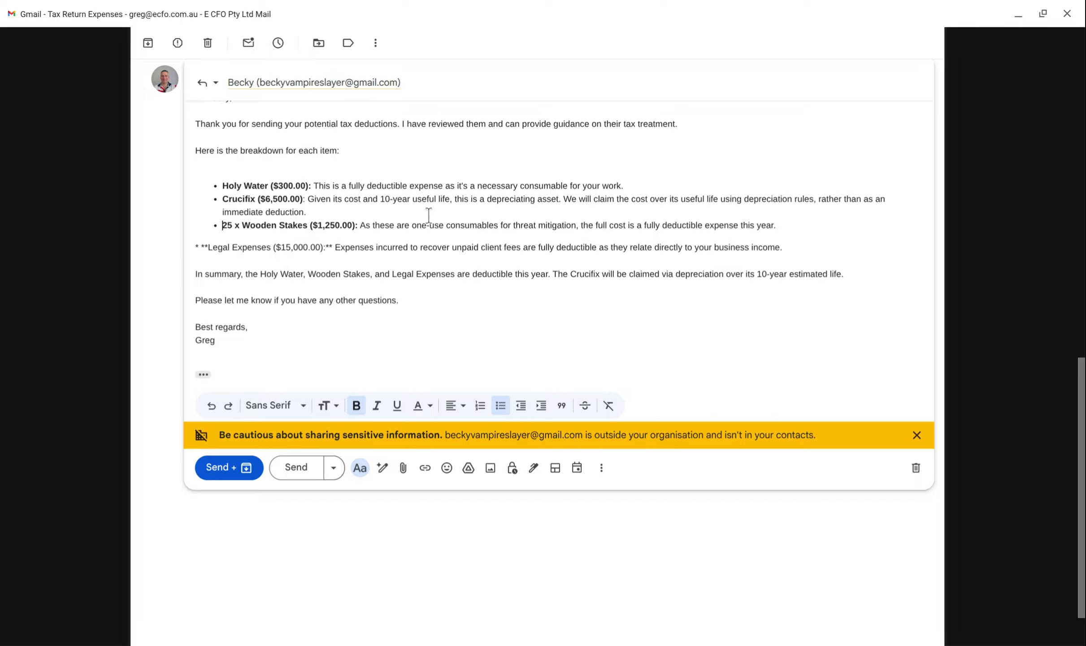
Make the Legal Expenses line a fourth bullet without leading asterisks and bold its heading "Legal Expenses ($15,000.00):".
left_click(818, 242)
key("Delete")
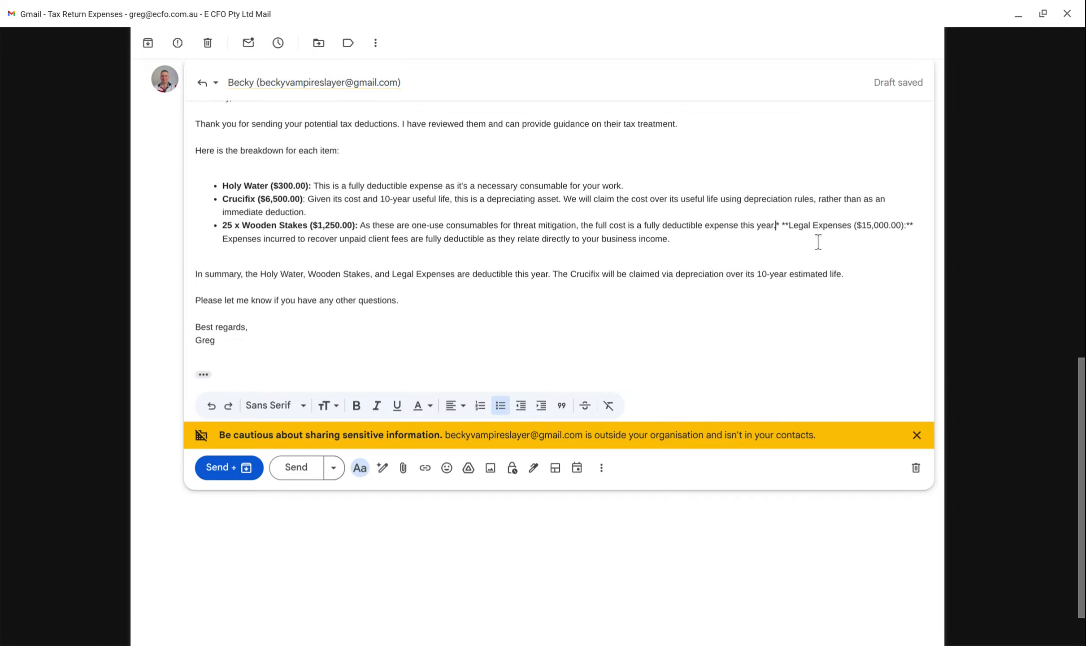
key("Delete")
key("Delete")
key("Delete")
key("Delete")
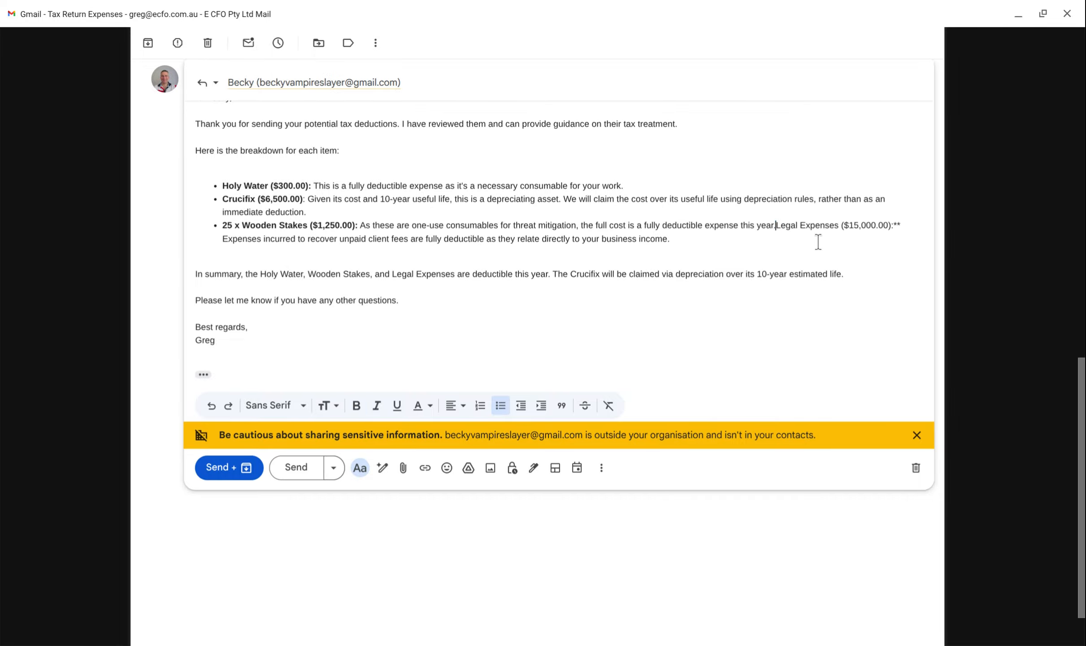
key("Return")
left_click(340, 249, "shift")
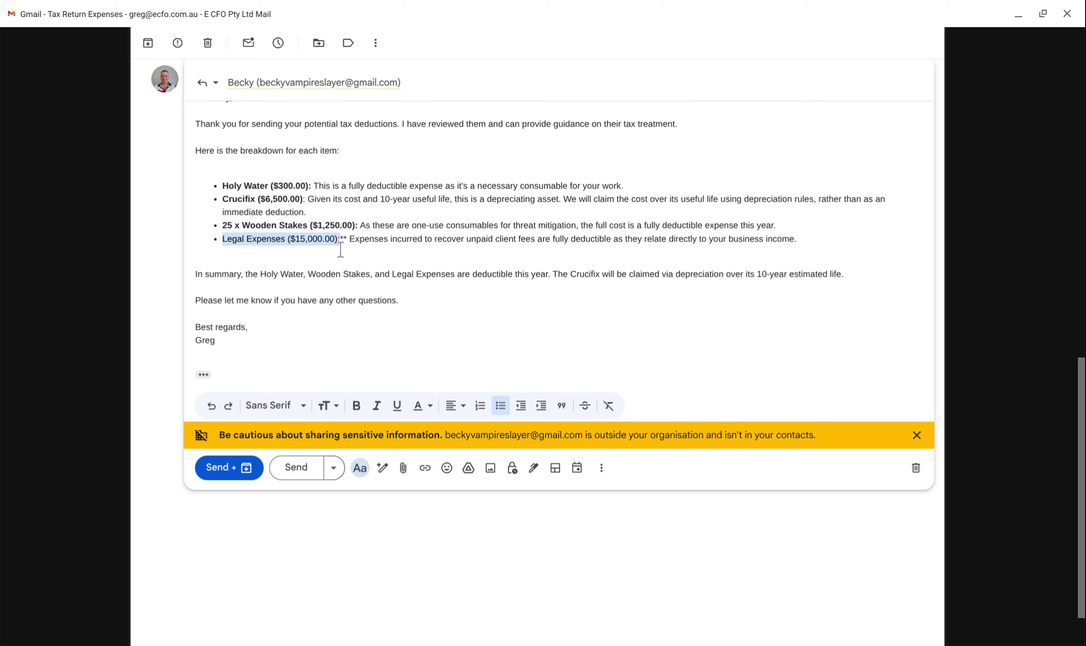
left_click(356, 405)
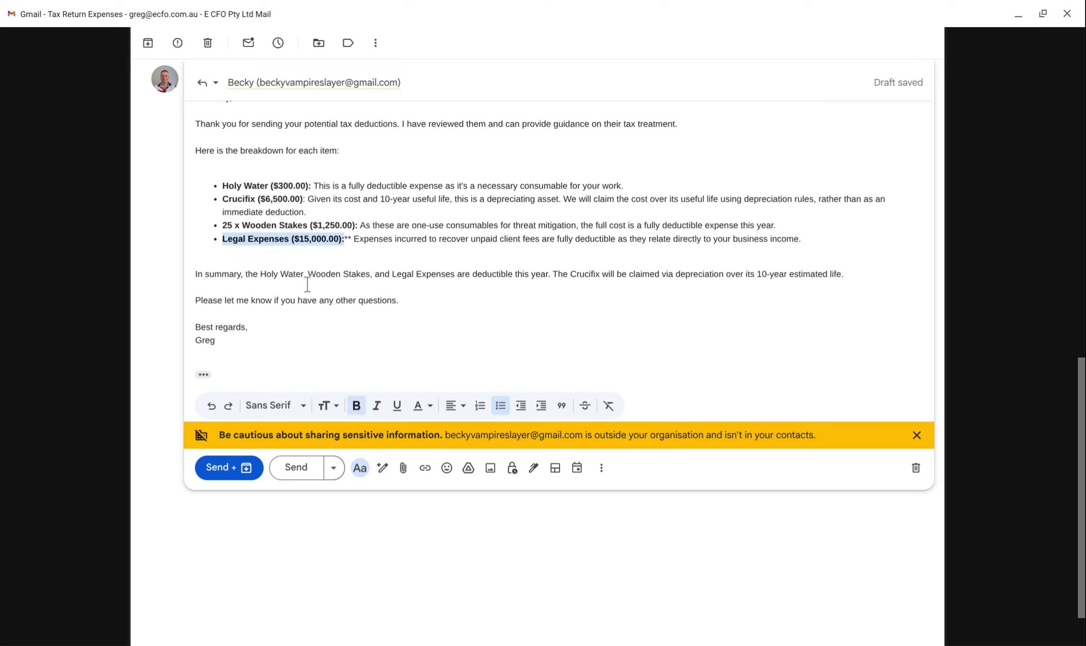
Remove the asterisks after the Legal Expenses heading and the extra blank line above the summary paragraph.
left_click(348, 239)
key("Delete")
key("Delete")
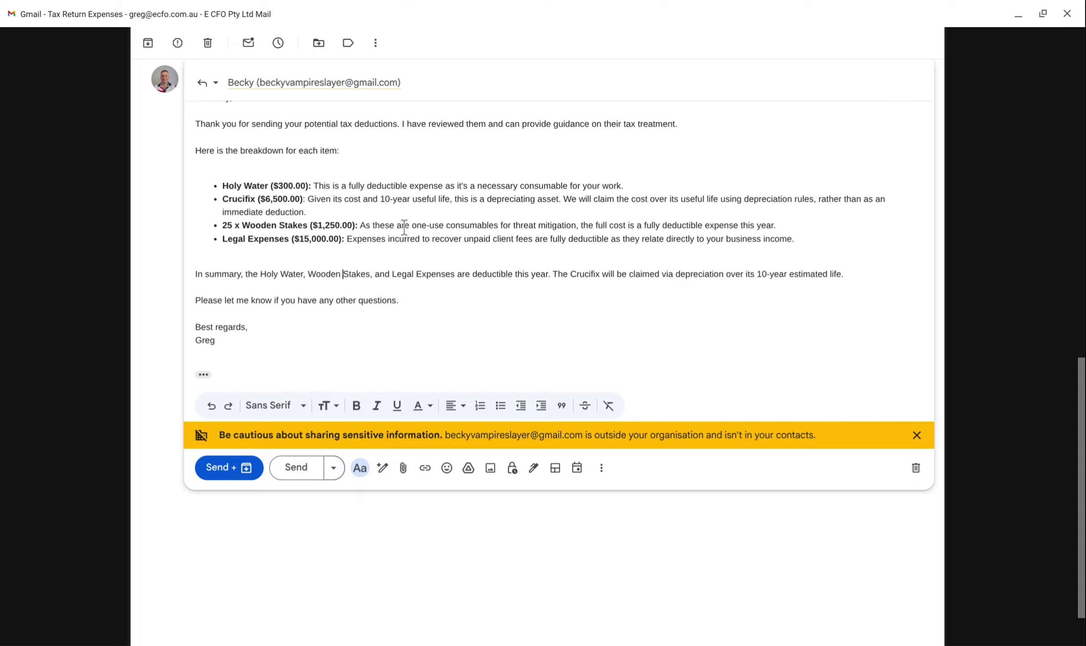
key("Down")
key("Delete")
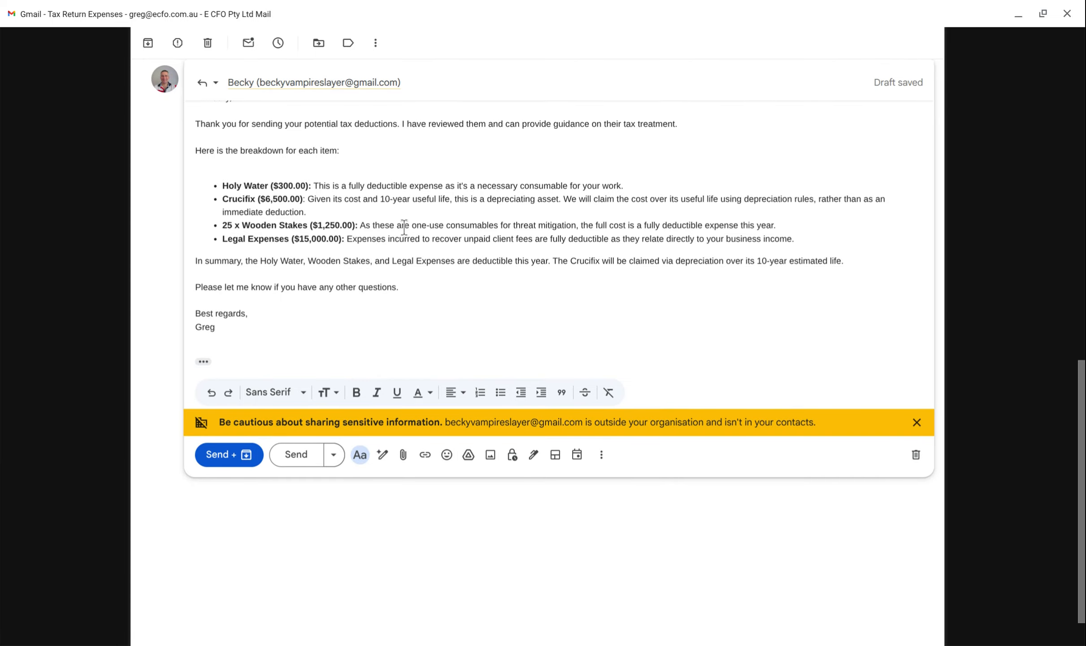